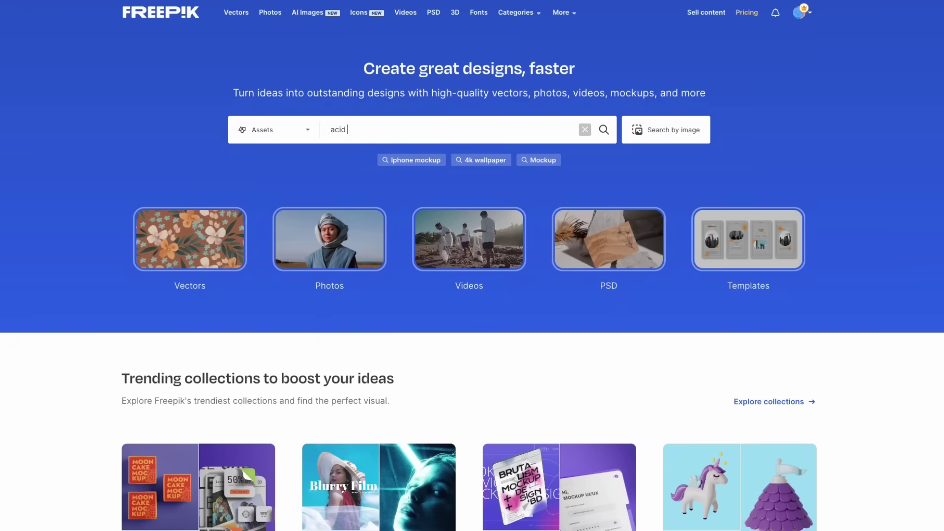
Search Freepik for acid liquid assets and open a neon-green liquid image's details
{"action": "type", "text": "liquid asset"}
{"action": "key", "text": "Return"}
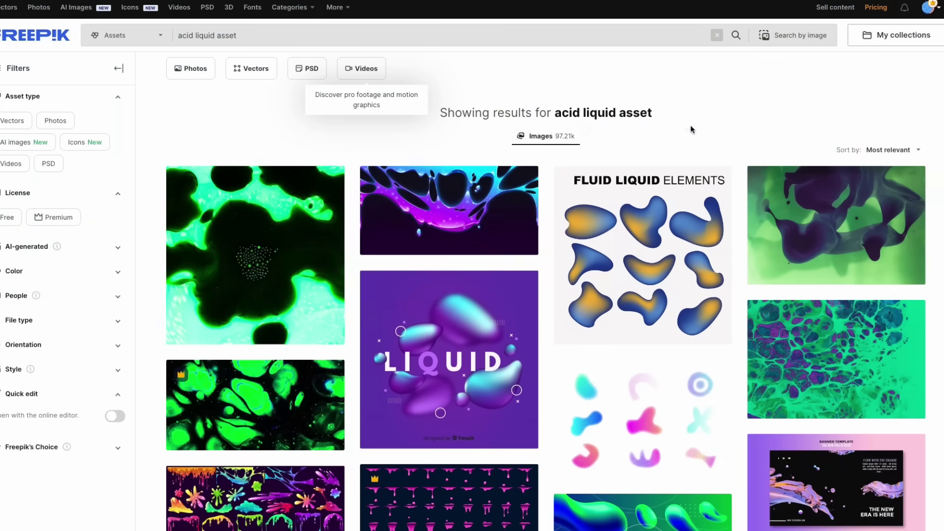
{"action": "left_click", "coordinate": [336, 231]}
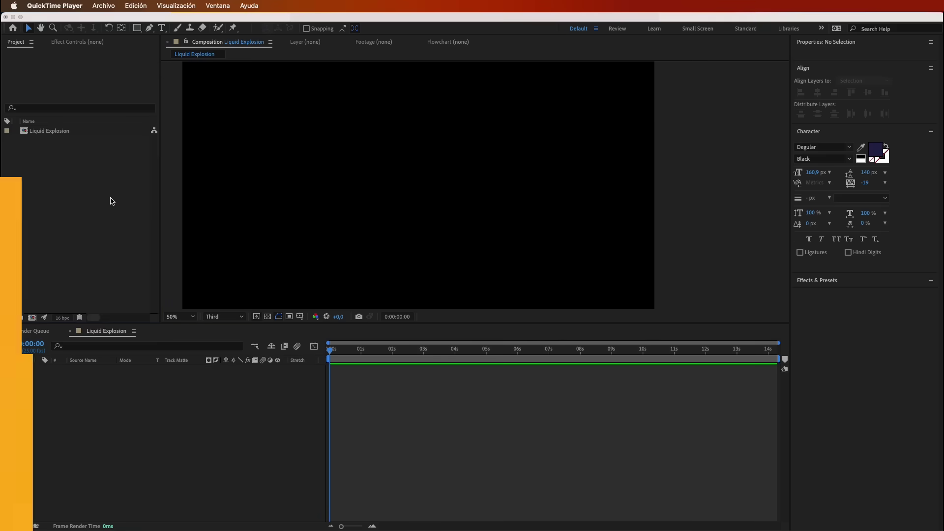
Import the dancer clip, add it to Liquid Explosion, and duplicate it into two layers
{"action": "right_click", "coordinate": [110, 201]}
{"action": "mouse_move", "coordinate": [128, 249]}
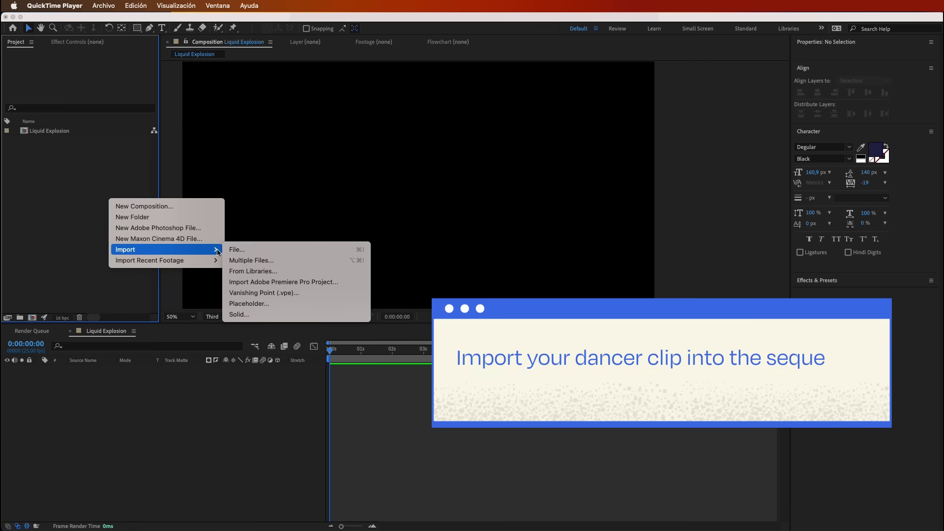
{"action": "left_click", "coordinate": [241, 249]}
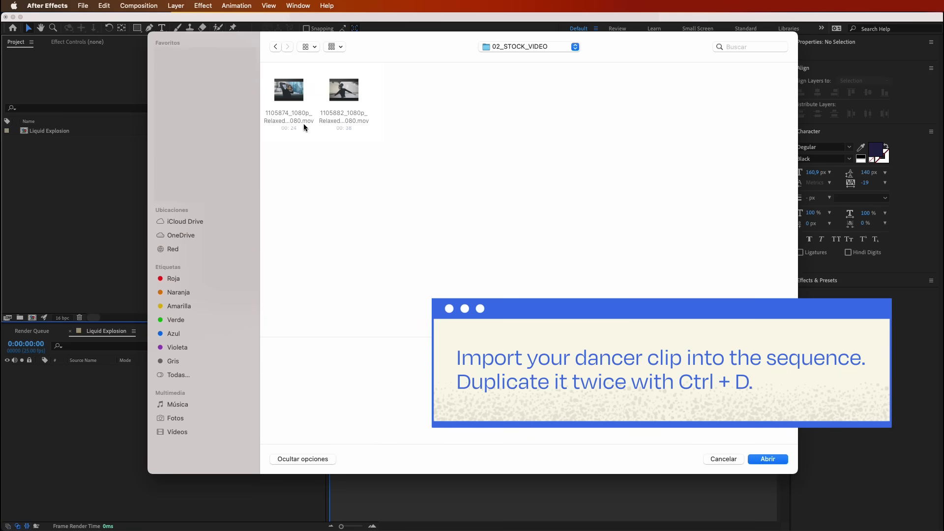
{"action": "left_click", "coordinate": [767, 459]}
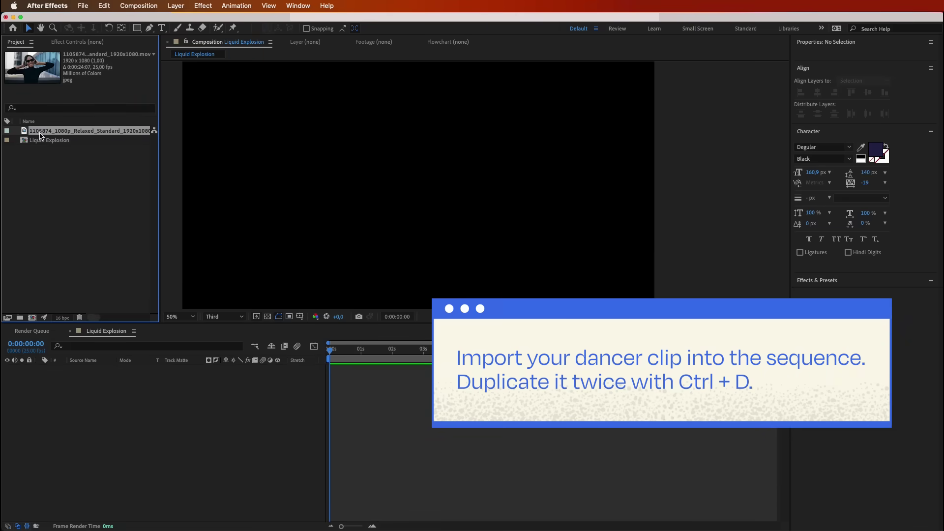
{"action": "left_click_drag", "start_coordinate": [33, 288], "coordinate": [54, 389]}
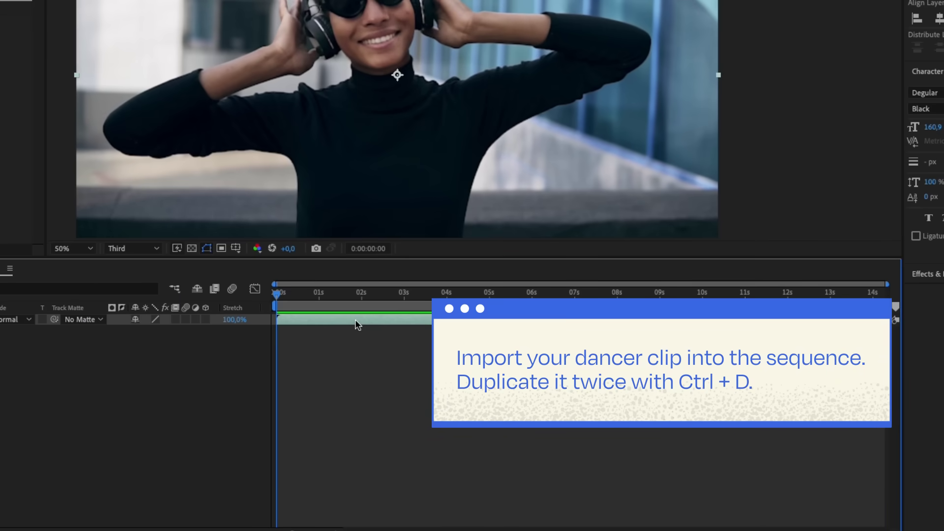
{"action": "key", "text": "super+d"}
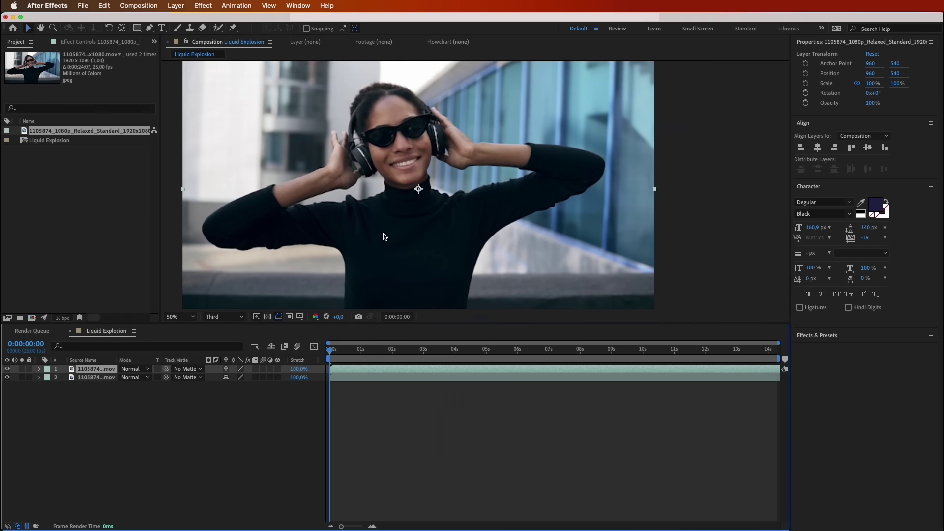
Open the dancer layer and paint her as foreground with the Roto Brush
{"action": "key", "text": "alt+w"}
{"action": "double_click", "coordinate": [385, 236]}
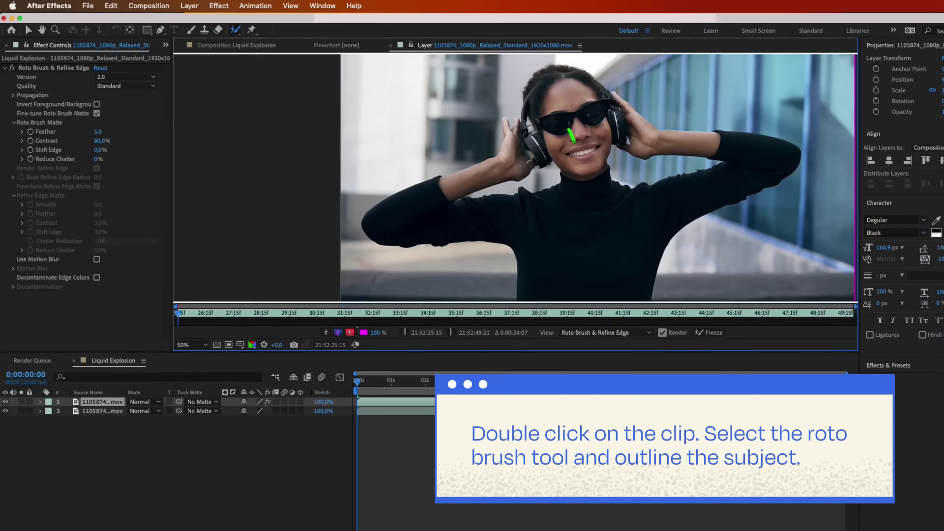
{"action": "left_click_drag", "start_coordinate": [820, 286], "coordinate": [818, 261]}
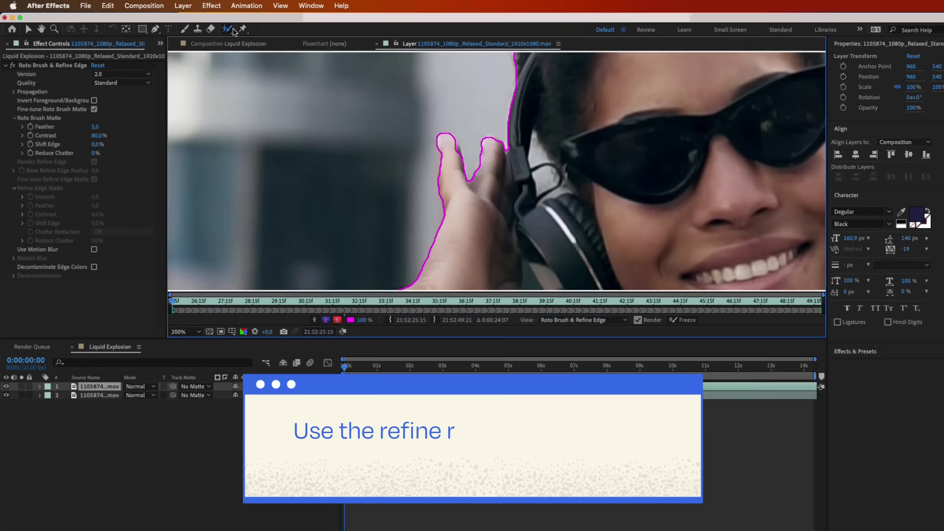
Refine the matte along both sides of the dancer's hair, then freeze the roto
{"action": "left_click", "coordinate": [220, 28]}
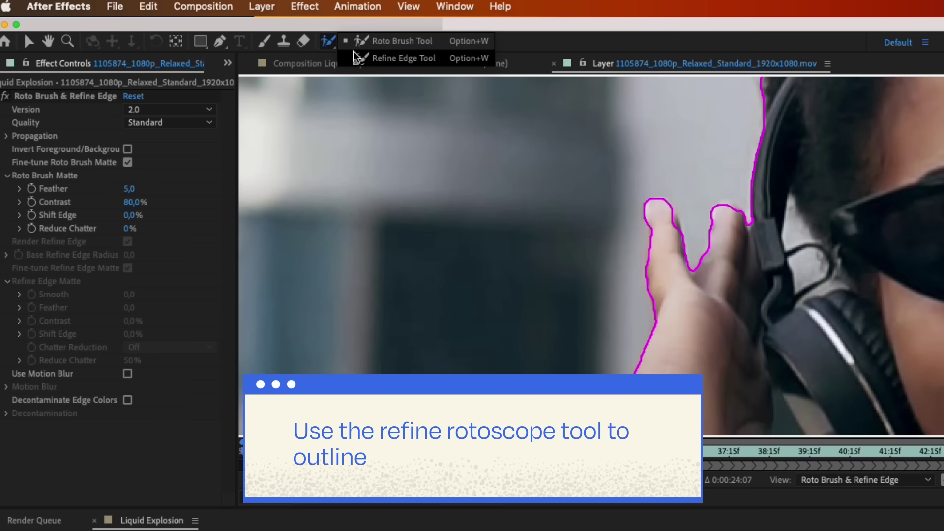
{"action": "left_click", "coordinate": [388, 56]}
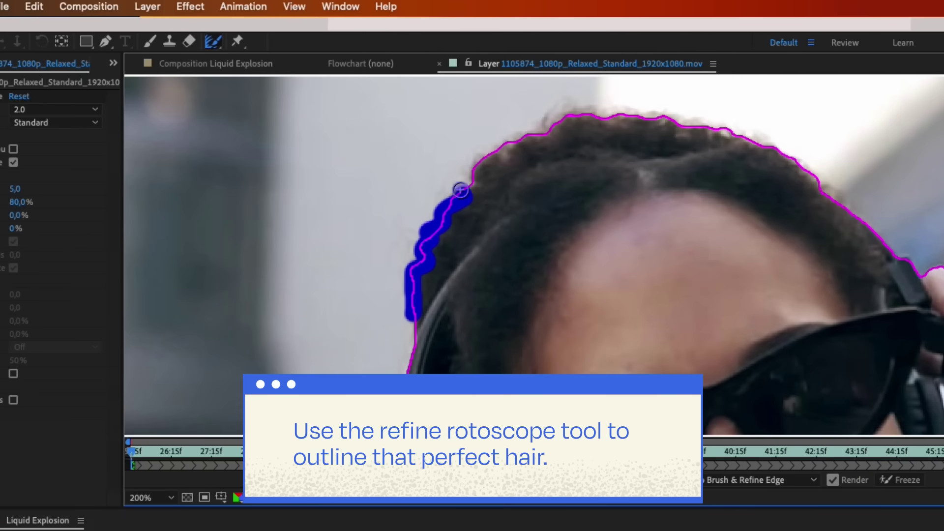
{"action": "mouse_move", "coordinate": [461, 190]}
{"action": "left_mouse_down"}
{"action": "mouse_move", "coordinate": [456, 110]}
{"action": "mouse_move", "coordinate": [576, 109]}
{"action": "left_mouse_up"}
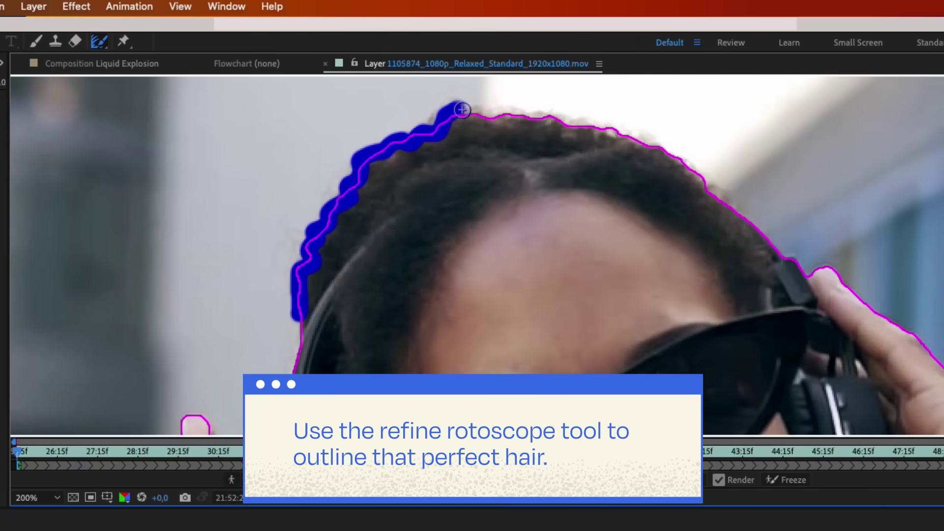
{"action": "left_click_drag", "start_coordinate": [702, 170], "coordinate": [772, 248]}
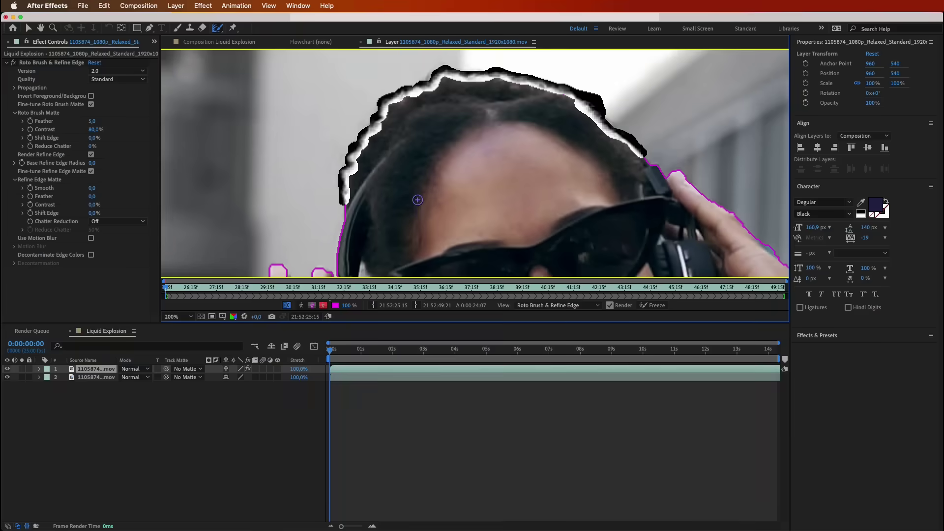
{"action": "scroll", "coordinate": [417, 199], "scroll_direction": "down", "scroll_amount": 2}
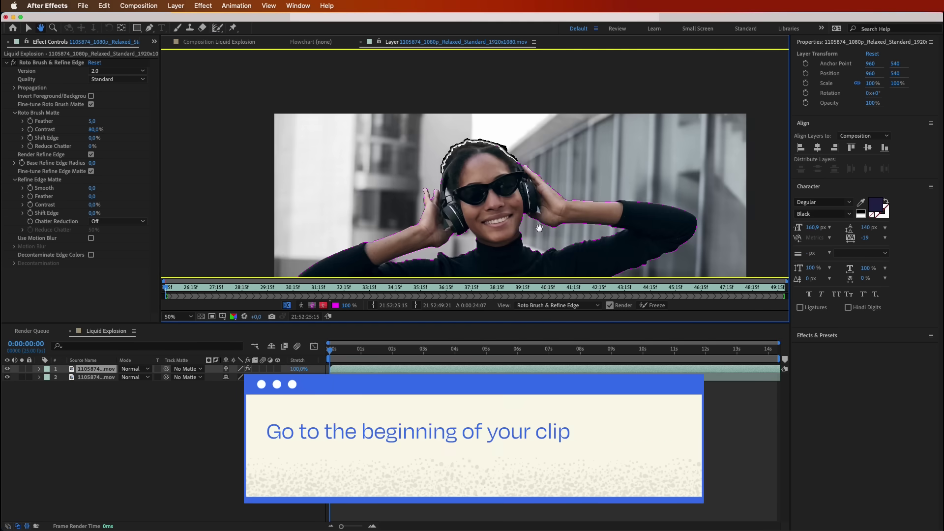
{"action": "left_click_drag", "start_coordinate": [539, 228], "coordinate": [499, 164]}
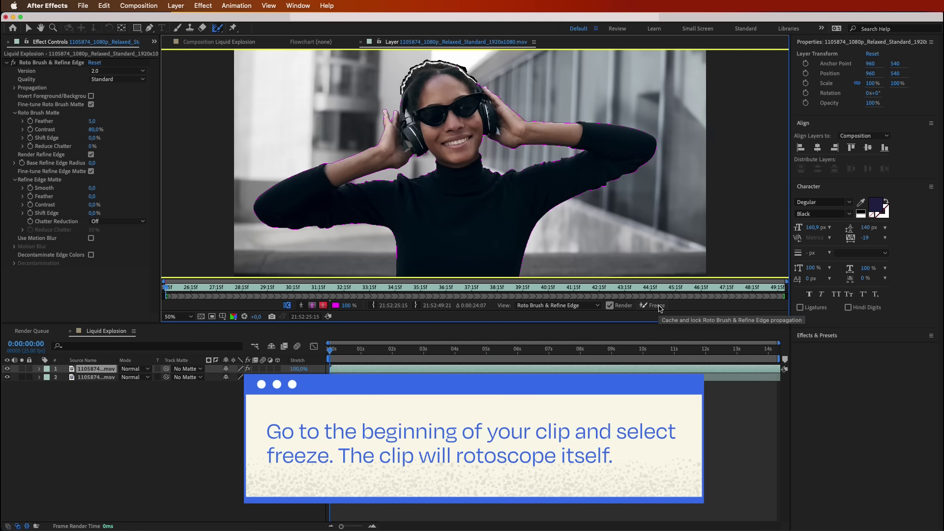
{"action": "left_click", "coordinate": [659, 306]}
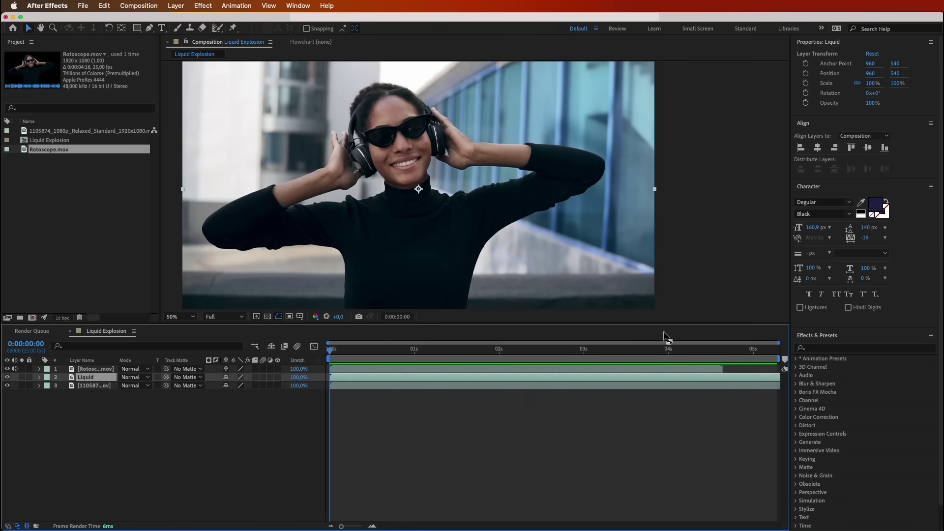
Apply CC Mr. Mercury to the Liquid layer with Birth Rate 17, Gravity 0, Blob Influence 44%
{"action": "left_click", "coordinate": [831, 348]}
{"action": "type", "text": "mr"}
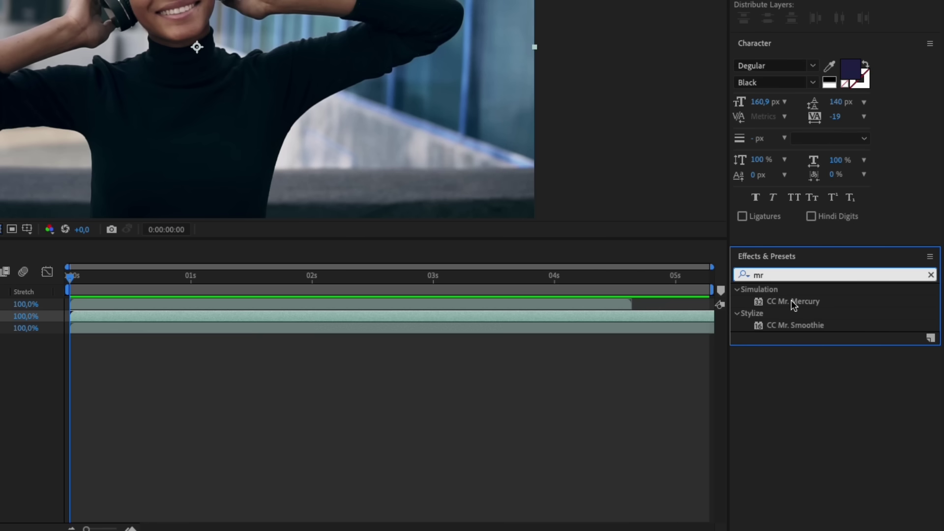
{"action": "left_click_drag", "start_coordinate": [792, 300], "coordinate": [685, 317]}
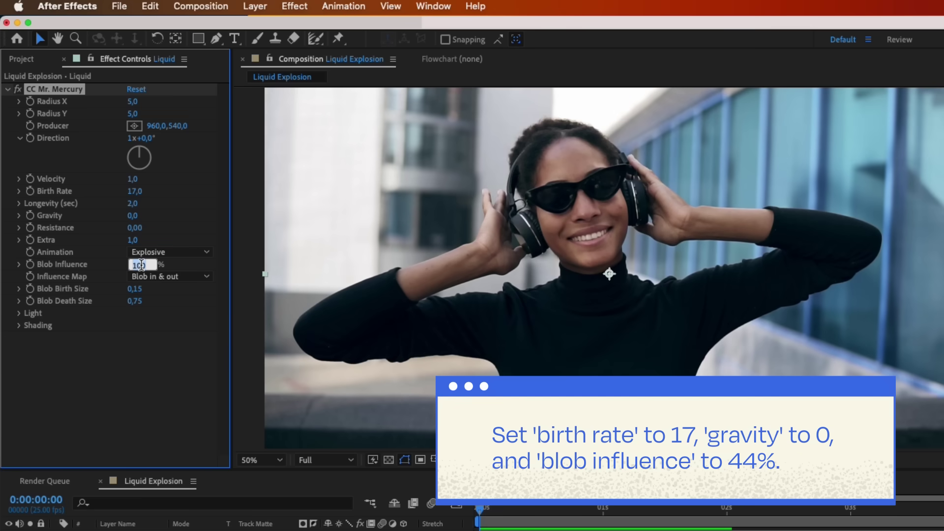
{"action": "type", "text": "44"}
{"action": "key", "text": "Return"}
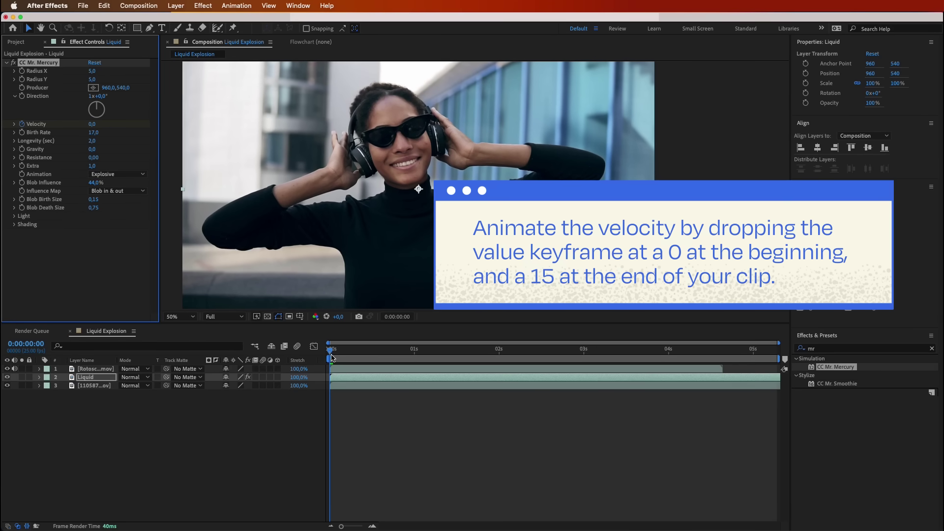
Keyframe Mr. Mercury Velocity from 0 at the start to 15 at 1:16, Easy Ease on both
{"action": "key", "text": "space"}
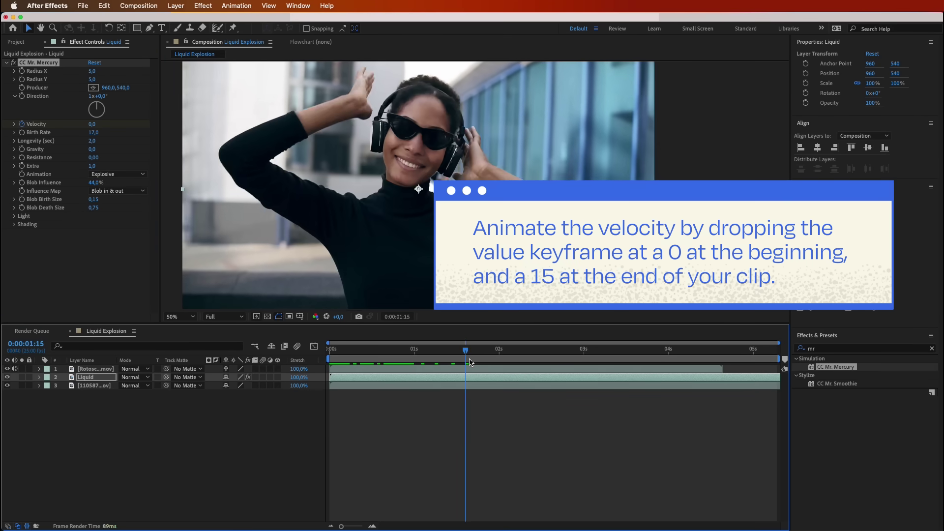
{"action": "left_click", "coordinate": [92, 125]}
{"action": "type", "text": "15"}
{"action": "key", "text": "Return"}
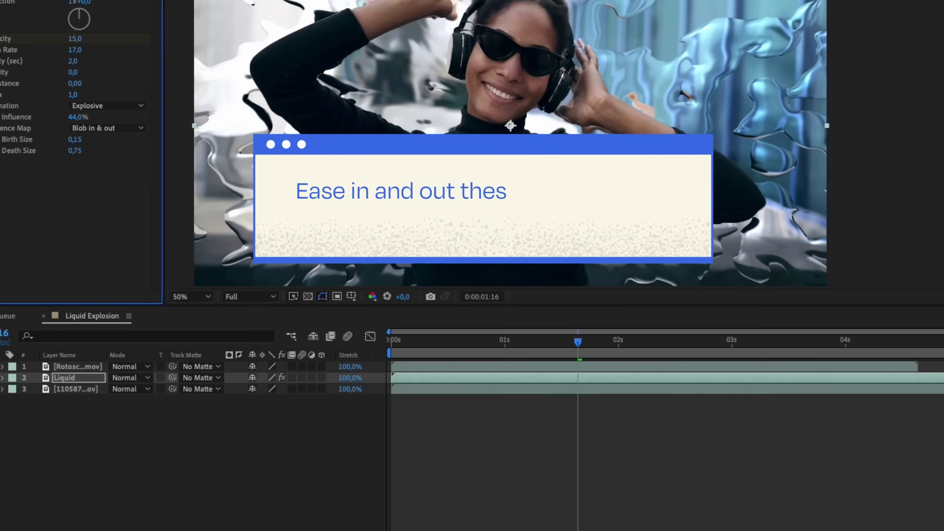
{"action": "key", "text": "u"}
{"action": "left_click_drag", "start_coordinate": [645, 394], "coordinate": [389, 410]}
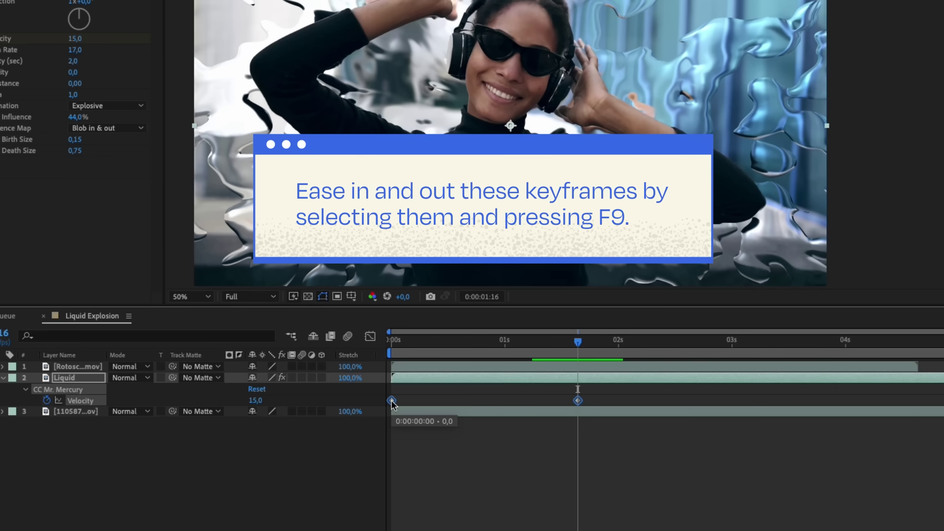
{"action": "key", "text": "F9"}
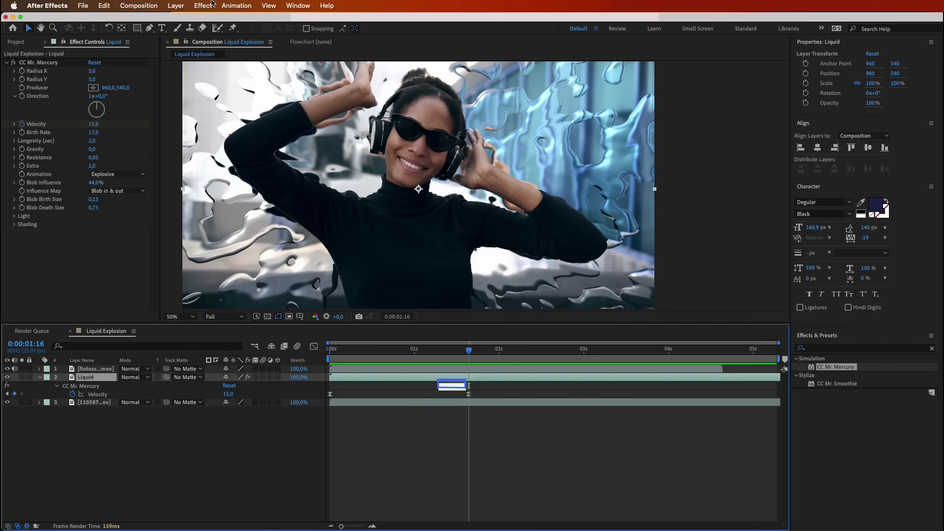
Add a Twirl to the Liquid layer with a 71° angle and radius 34
{"action": "left_click", "coordinate": [203, 6]}
{"action": "mouse_move", "coordinate": [235, 157]}
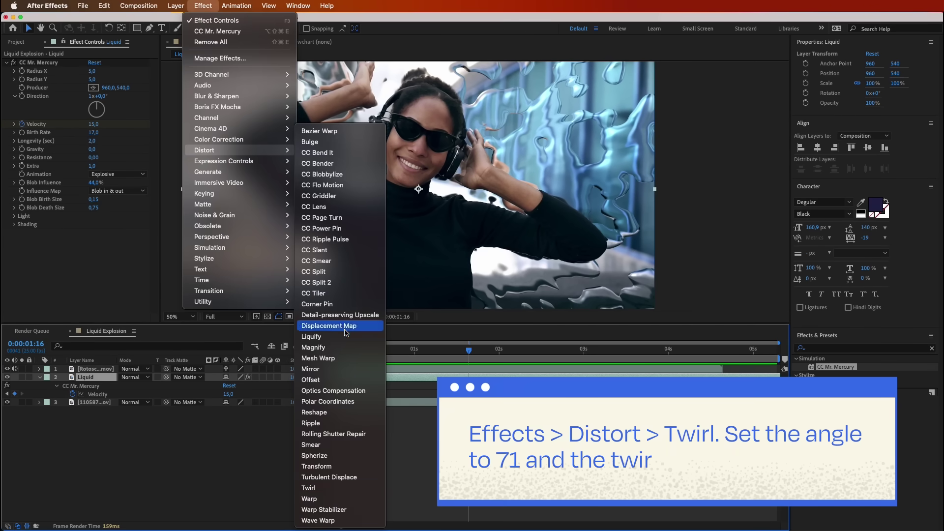
{"action": "left_click", "coordinate": [346, 489]}
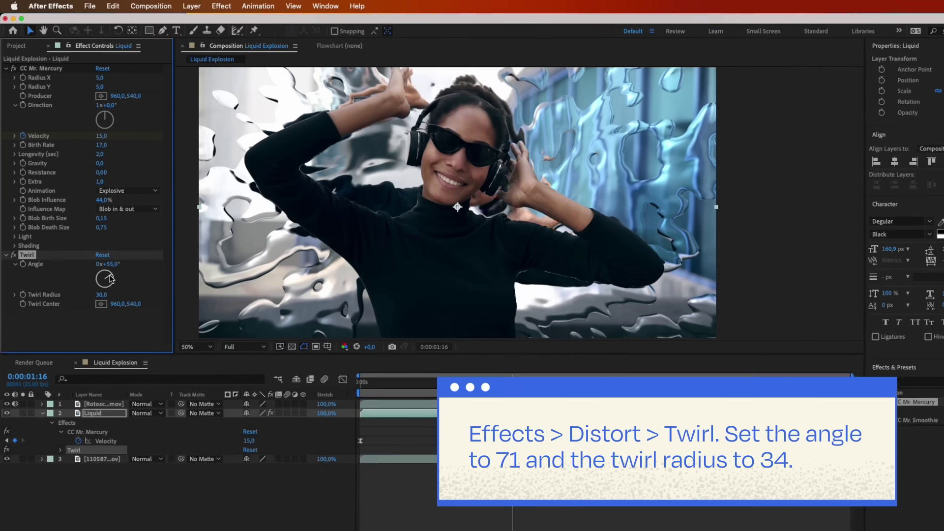
{"action": "left_click_drag", "start_coordinate": [94, 257], "coordinate": [105, 255]}
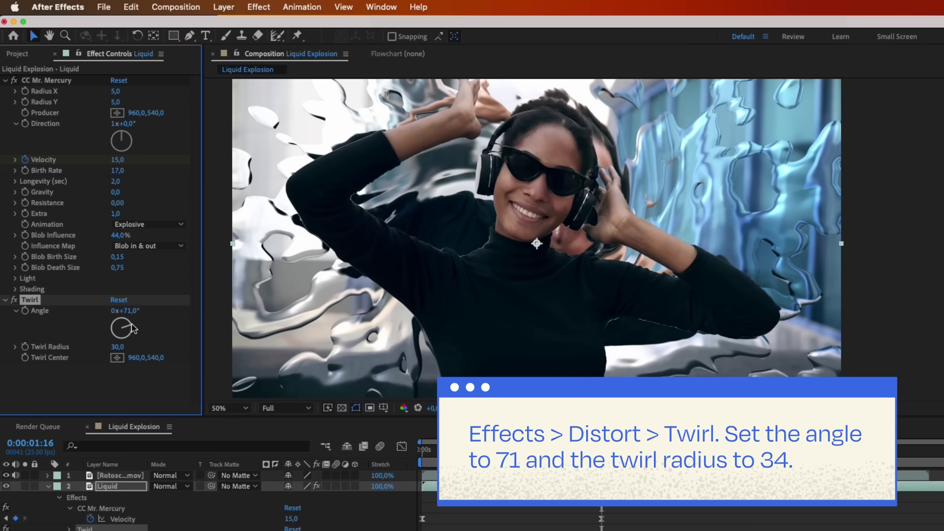
{"action": "left_click", "coordinate": [117, 347]}
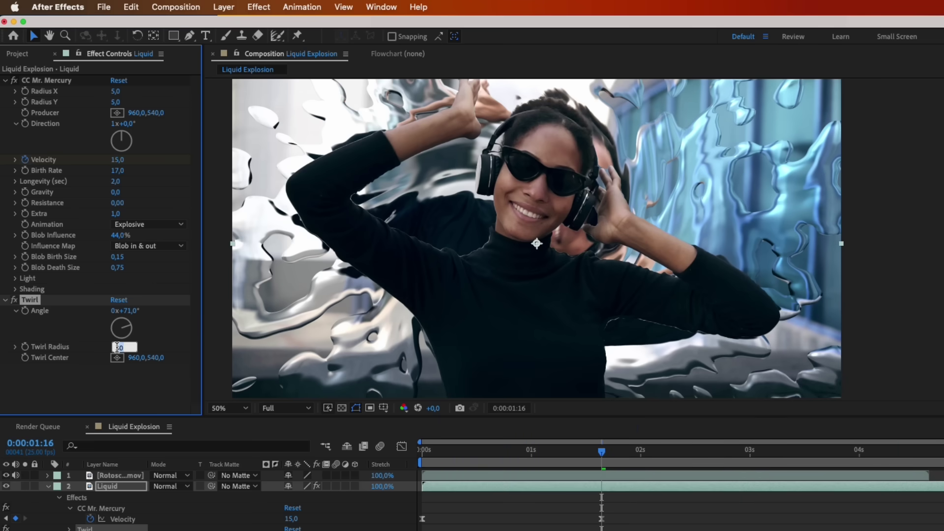
{"action": "key", "text": "Return"}
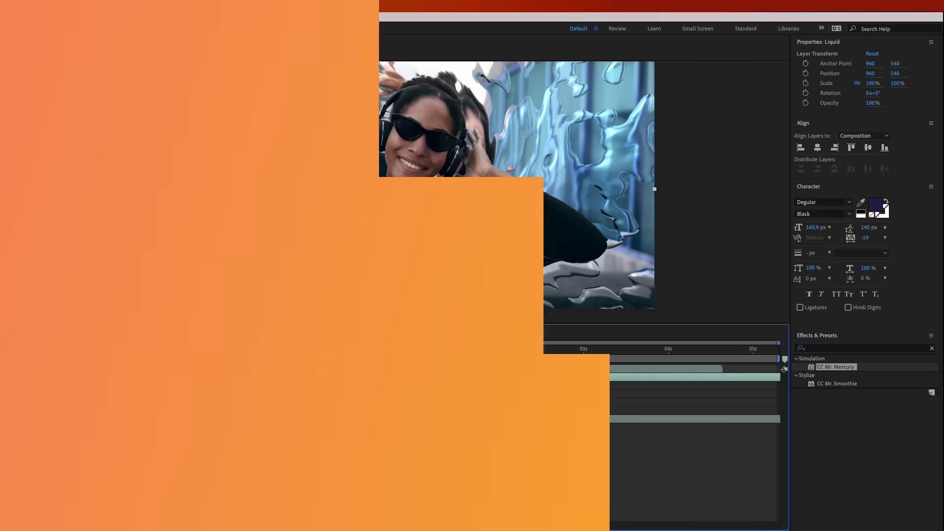
{"action": "left_click", "coordinate": [258, 7]}
Apply a 4-Color Gradient to the Liquid layer using Overlay blending
{"action": "mouse_move", "coordinate": [332, 224]}
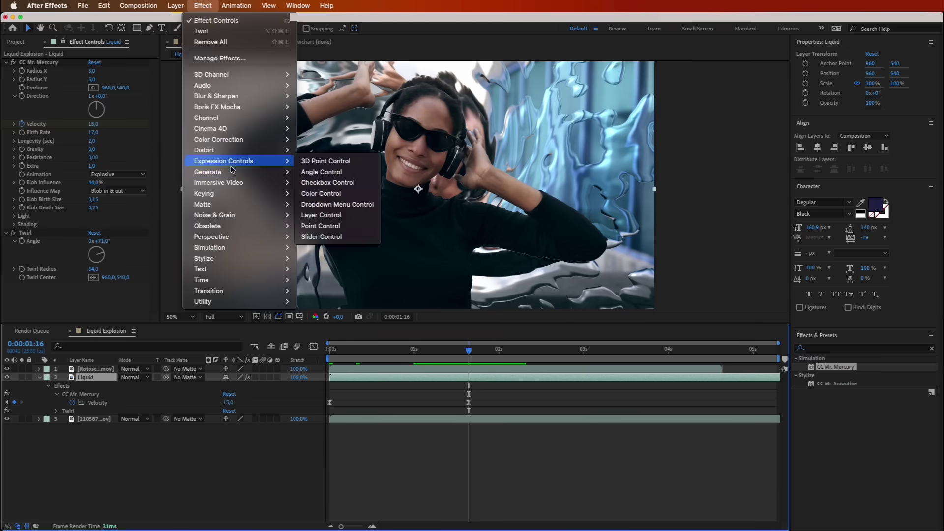
{"action": "left_click", "coordinate": [325, 171]}
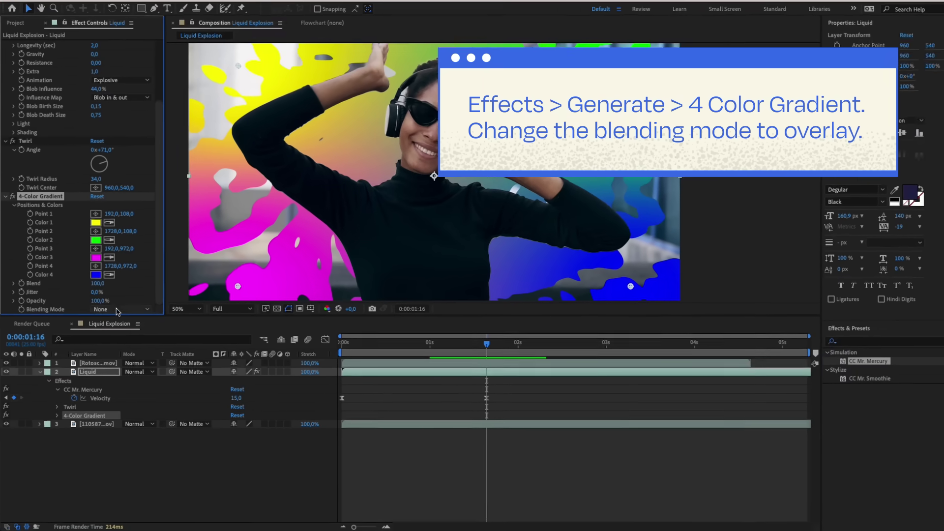
{"action": "left_click", "coordinate": [115, 317]}
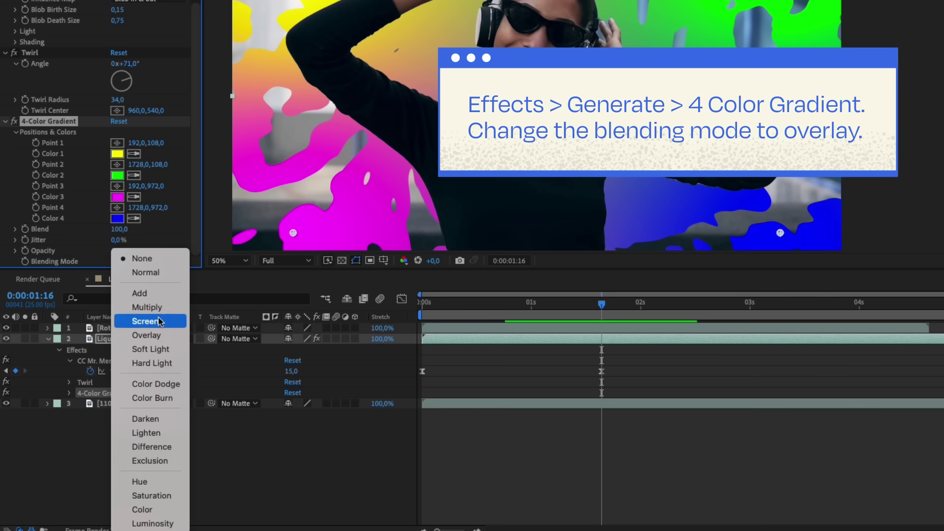
{"action": "left_click", "coordinate": [157, 337]}
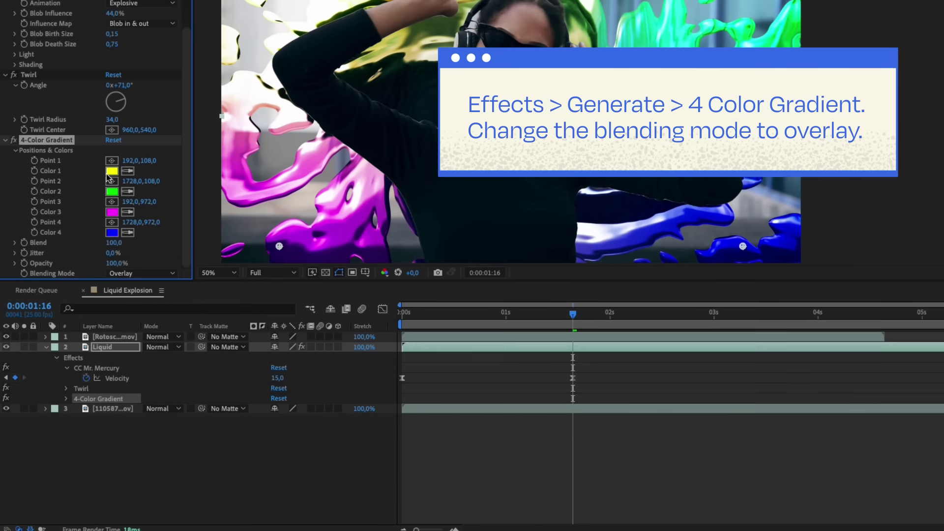
Recolour the gradient: Color 1 blue, Color 3 cyan, Color 4 purple
{"action": "left_click", "coordinate": [111, 171]}
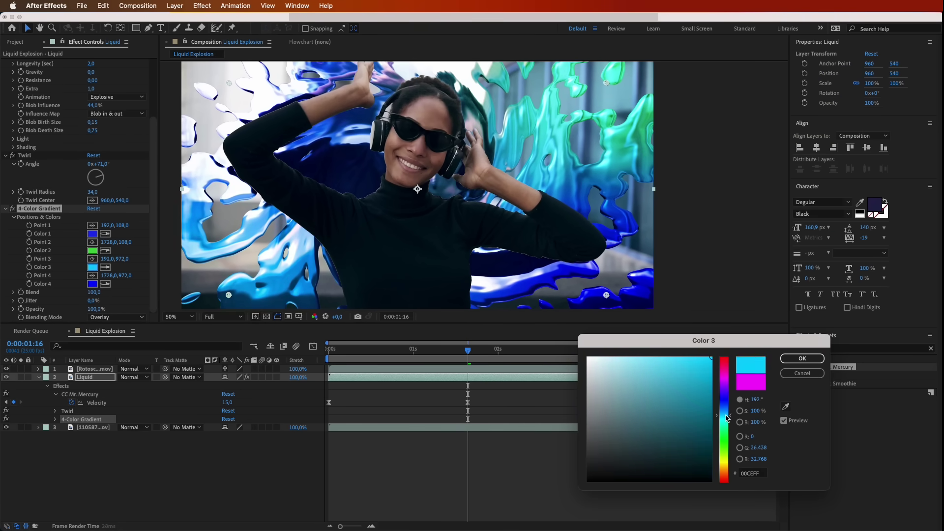
{"action": "left_click", "coordinate": [802, 358]}
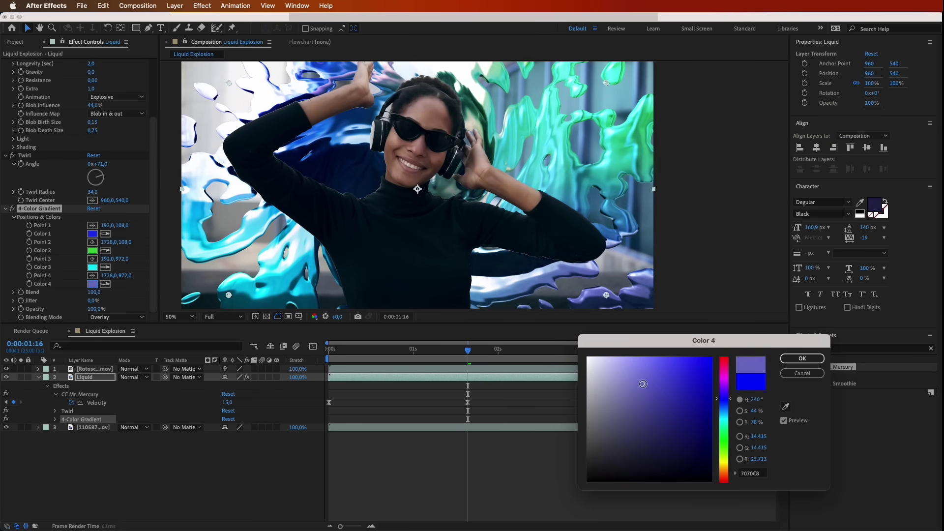
{"action": "left_click", "coordinate": [784, 360]}
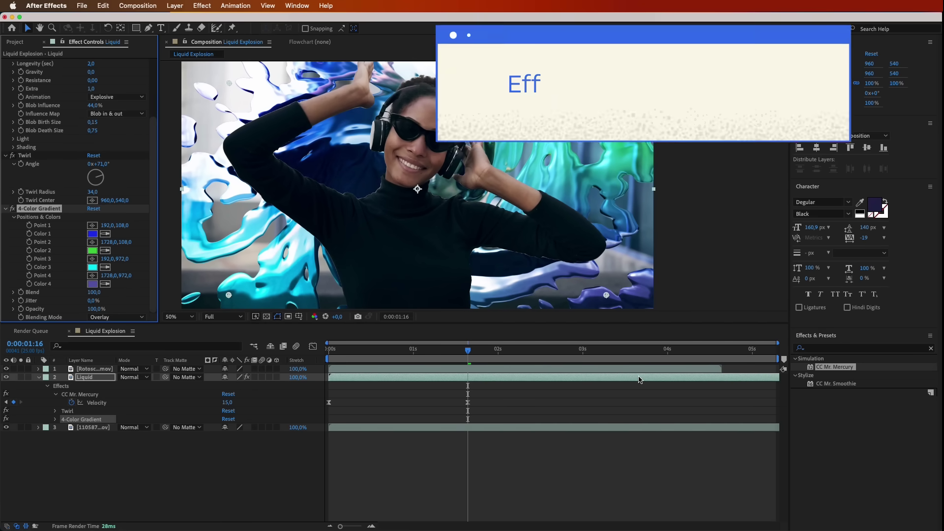
Add a Glow to the Liquid layer and lower its Glow Radius to 13
{"action": "left_click", "coordinate": [201, 6]}
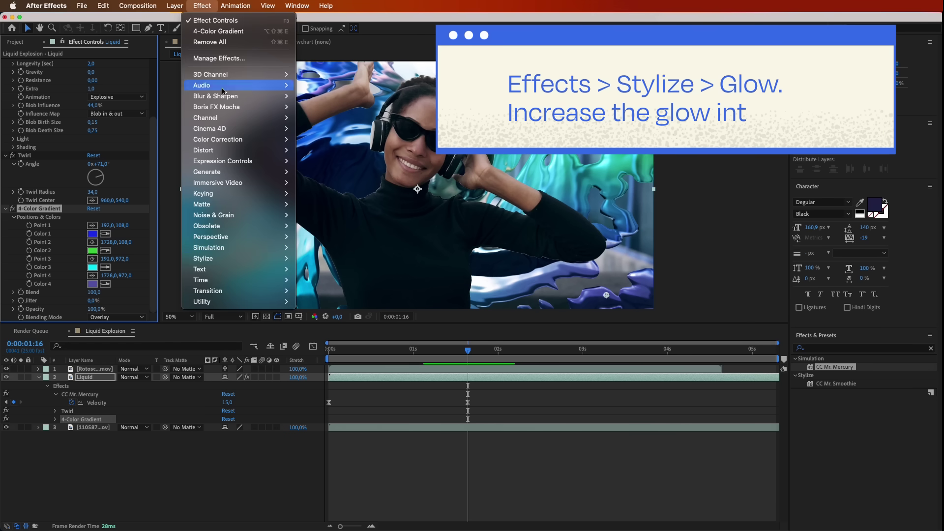
{"action": "mouse_move", "coordinate": [242, 259]}
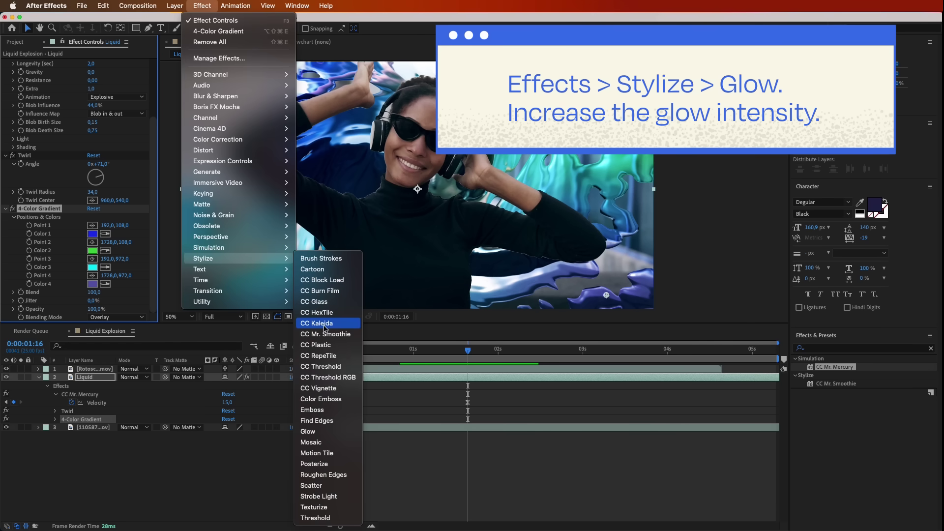
{"action": "left_click", "coordinate": [326, 432]}
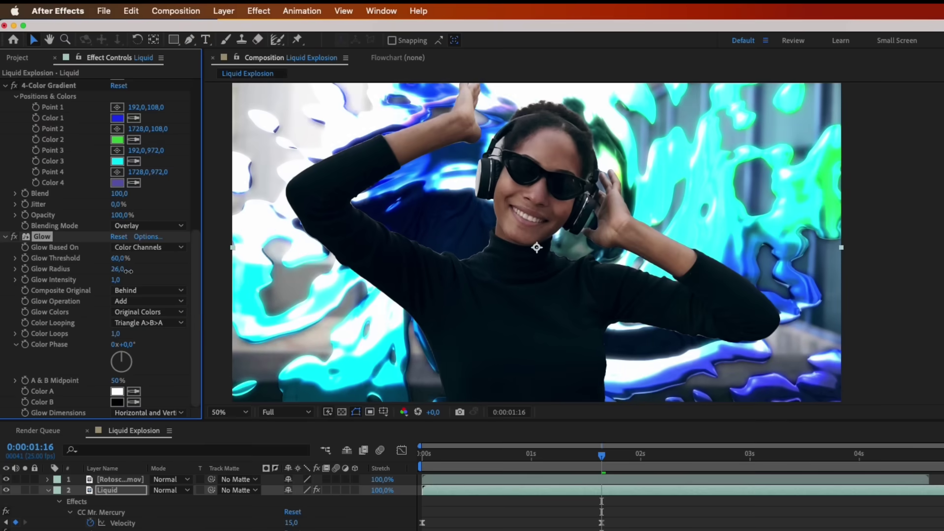
{"action": "left_click_drag", "start_coordinate": [122, 271], "coordinate": [119, 271]}
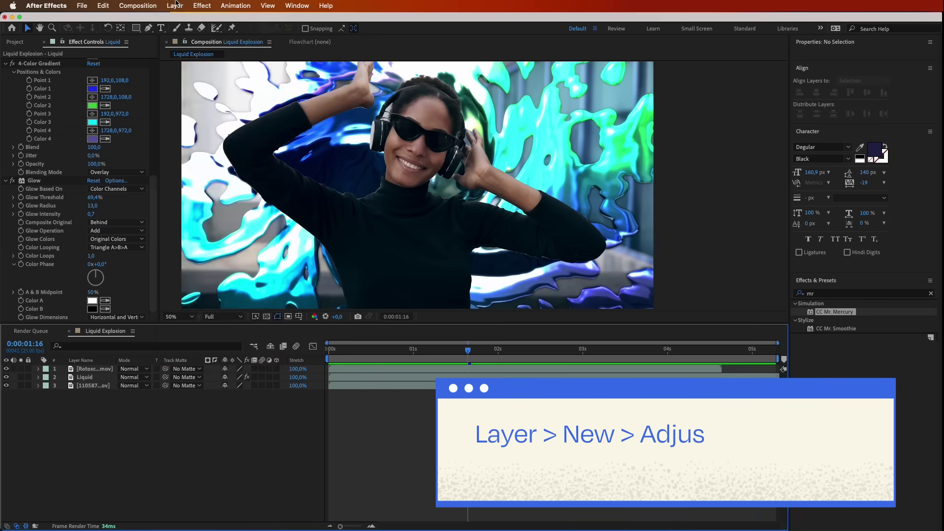
Add an adjustment layer graded with Lumetri Color Basic Correction (Exposure 0.2)
{"action": "left_click", "coordinate": [175, 6]}
{"action": "mouse_move", "coordinate": [178, 24]}
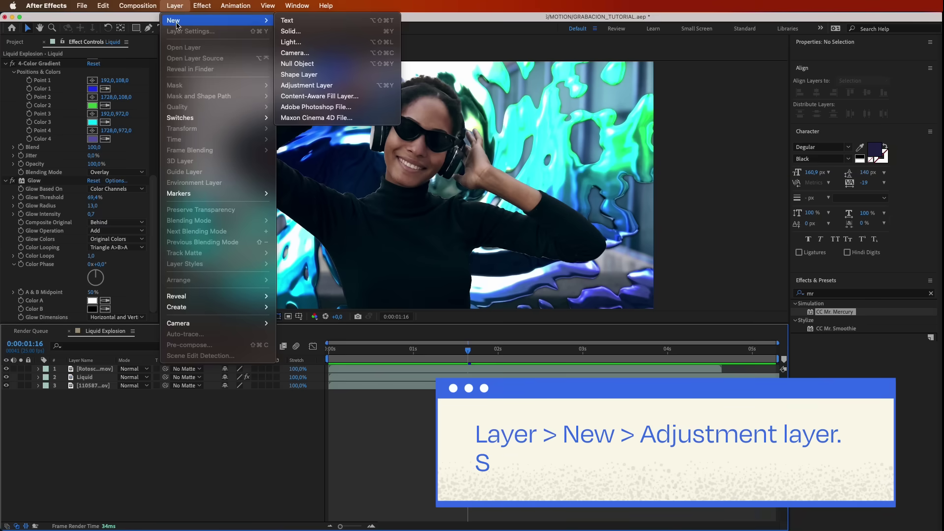
{"action": "left_click", "coordinate": [306, 86]}
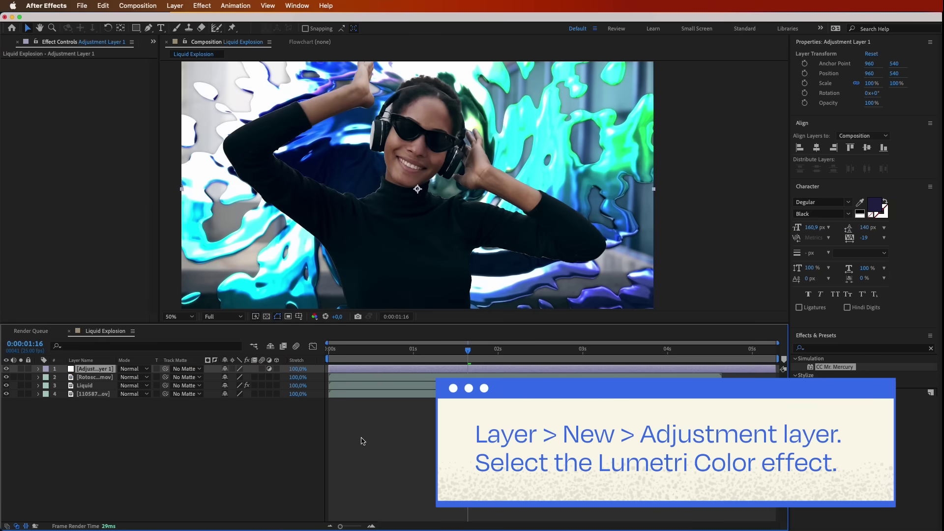
{"action": "left_click", "coordinate": [202, 5]}
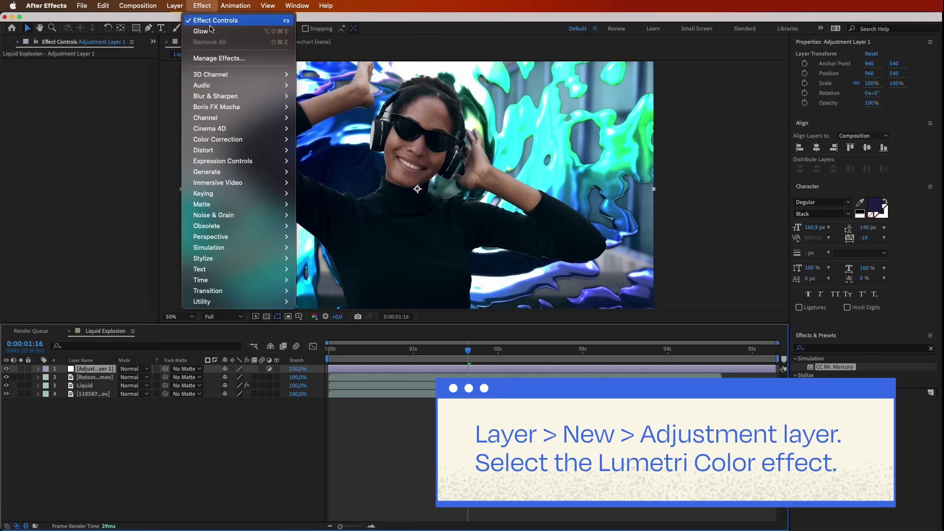
{"action": "mouse_move", "coordinate": [233, 142]}
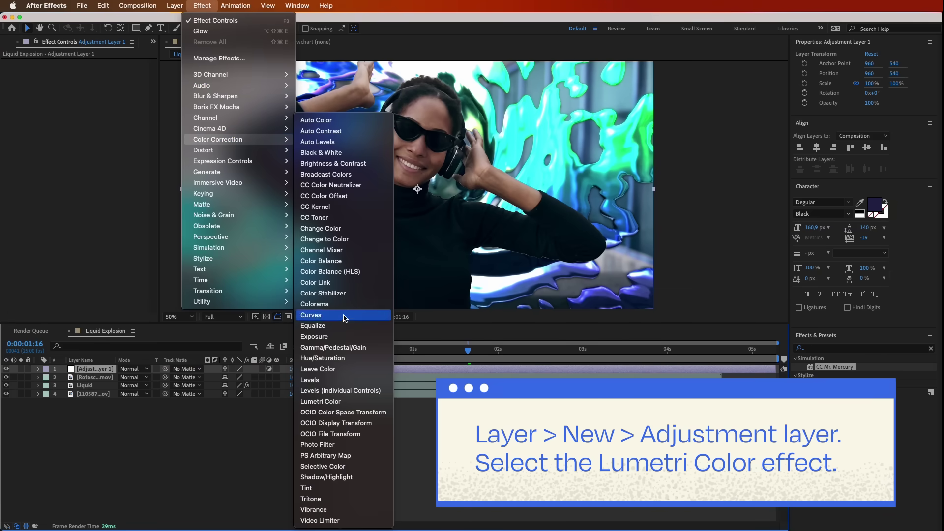
{"action": "left_click", "coordinate": [346, 402]}
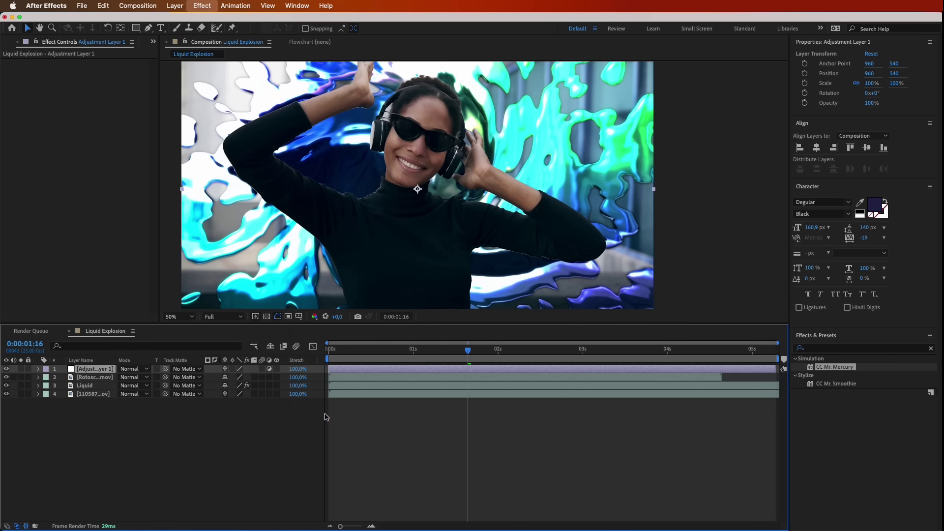
{"action": "left_click", "coordinate": [14, 71]}
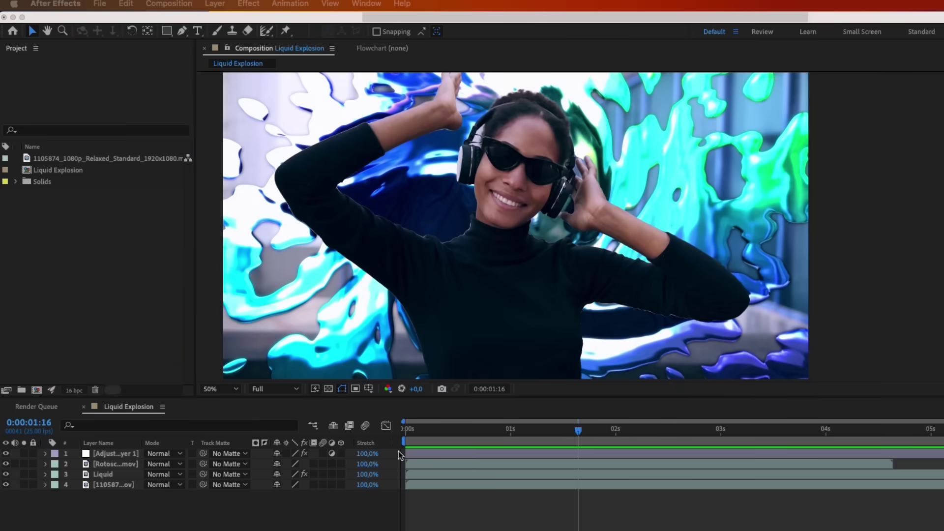
Import the WAV music track and place it in the composition
{"action": "right_click", "coordinate": [108, 269]}
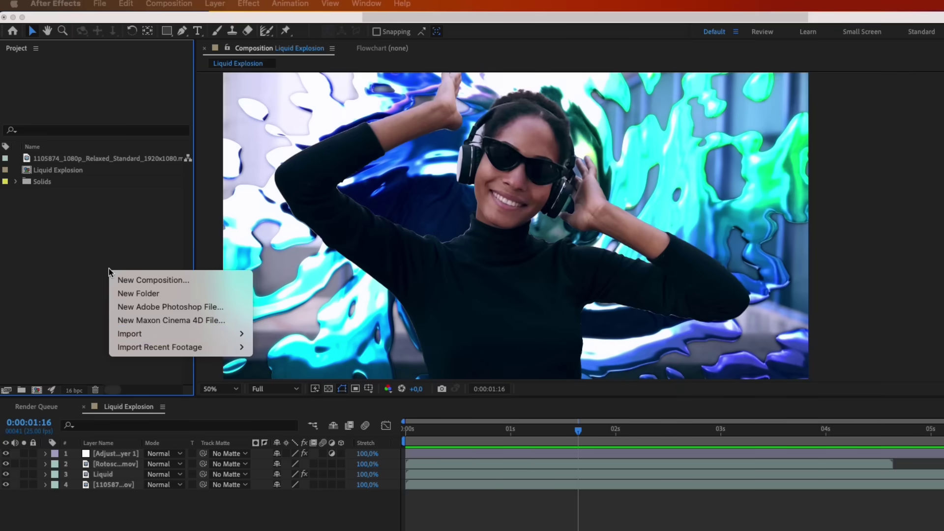
{"action": "mouse_move", "coordinate": [148, 334]}
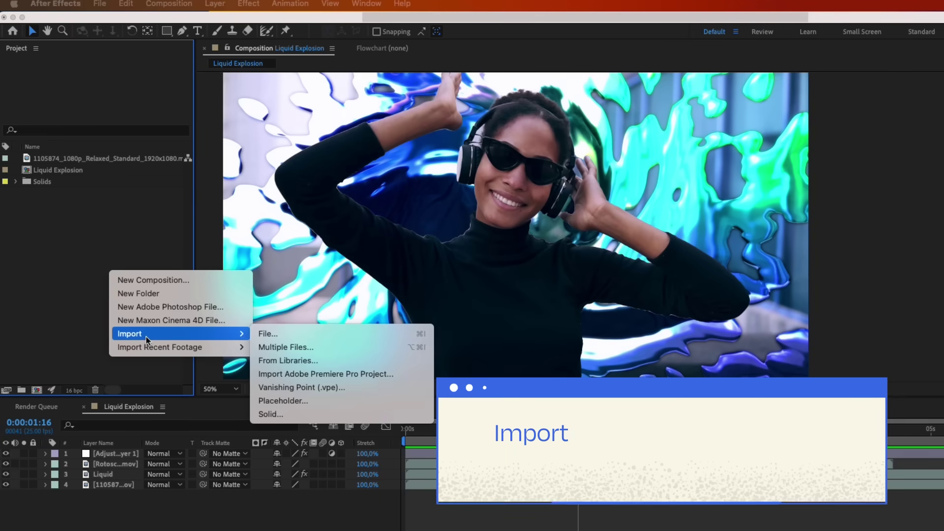
{"action": "left_click", "coordinate": [311, 335]}
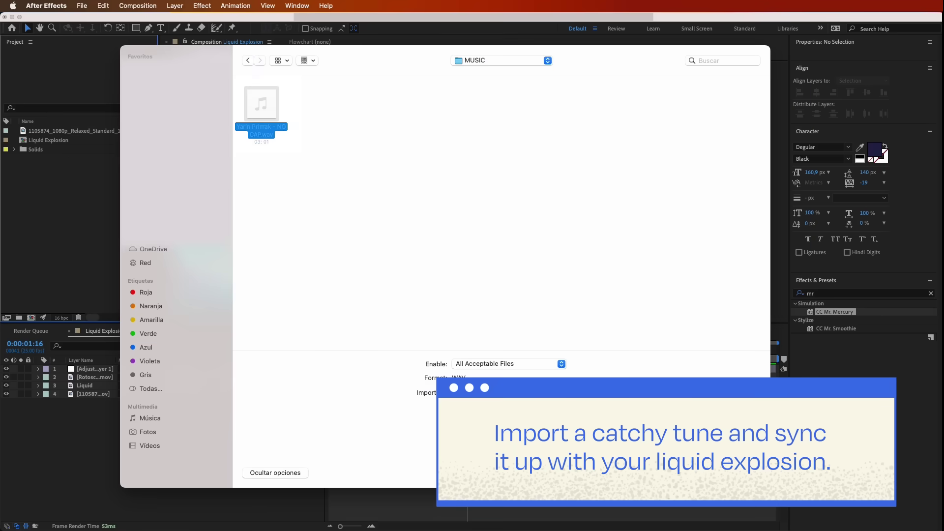
{"action": "key", "text": "Return"}
{"action": "left_click_drag", "start_coordinate": [74, 158], "coordinate": [27, 404]}
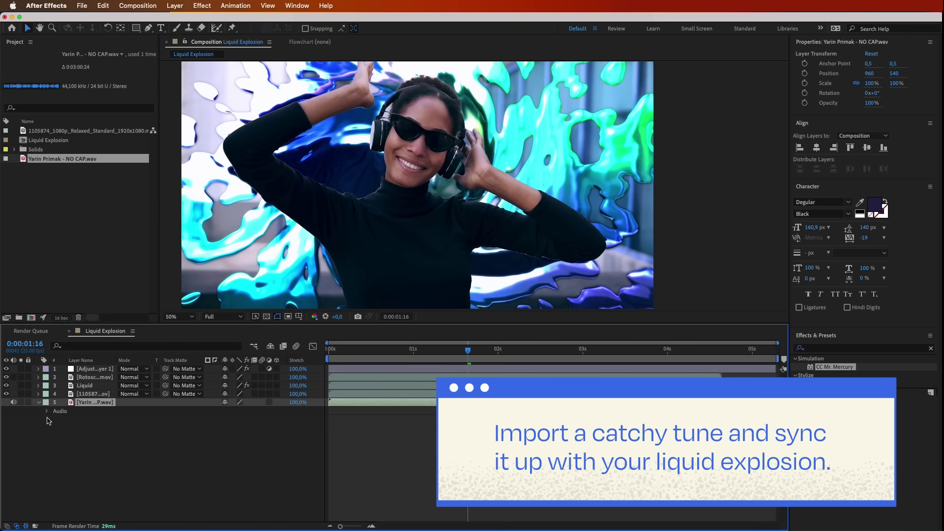
Set an Audio Levels keyframe on the music track and move to 0:00:00:10
{"action": "left_click", "coordinate": [47, 411]}
{"action": "left_click", "coordinate": [56, 428]}
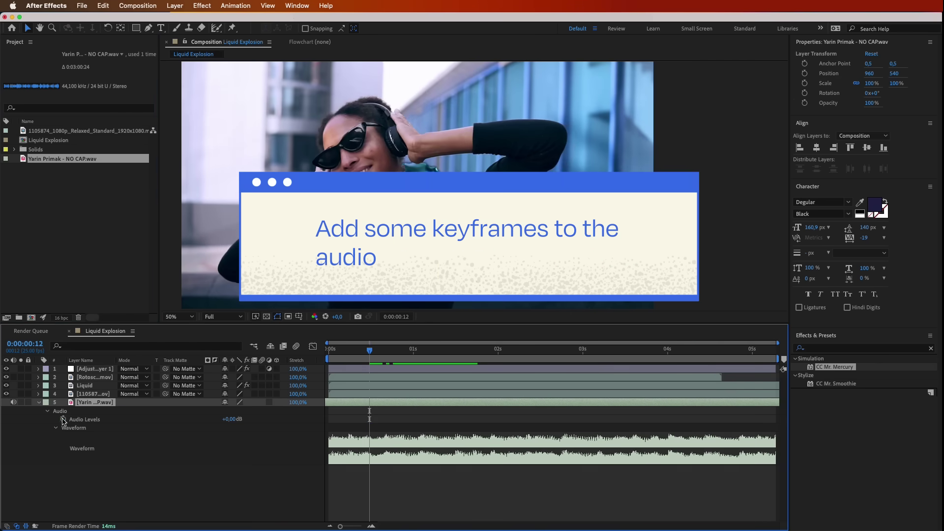
{"action": "left_click", "coordinate": [64, 419]}
{"action": "left_click", "coordinate": [361, 353]}
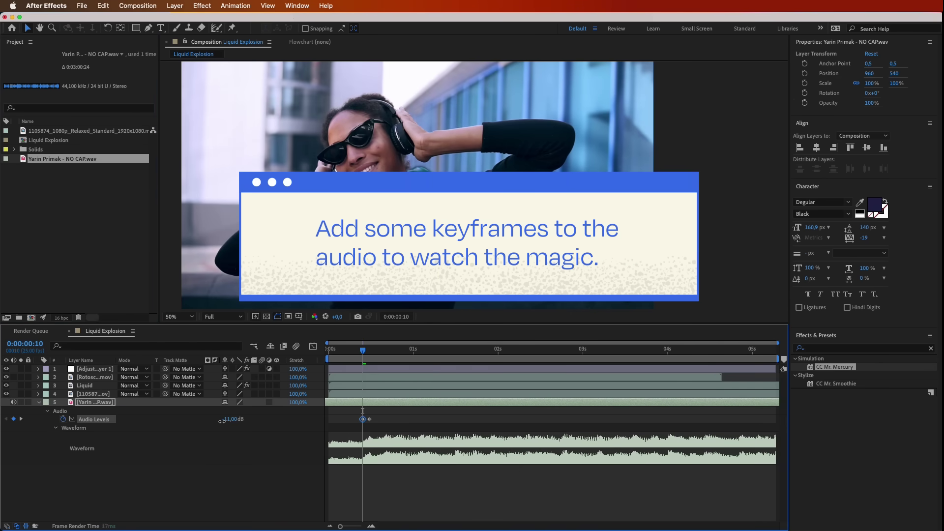